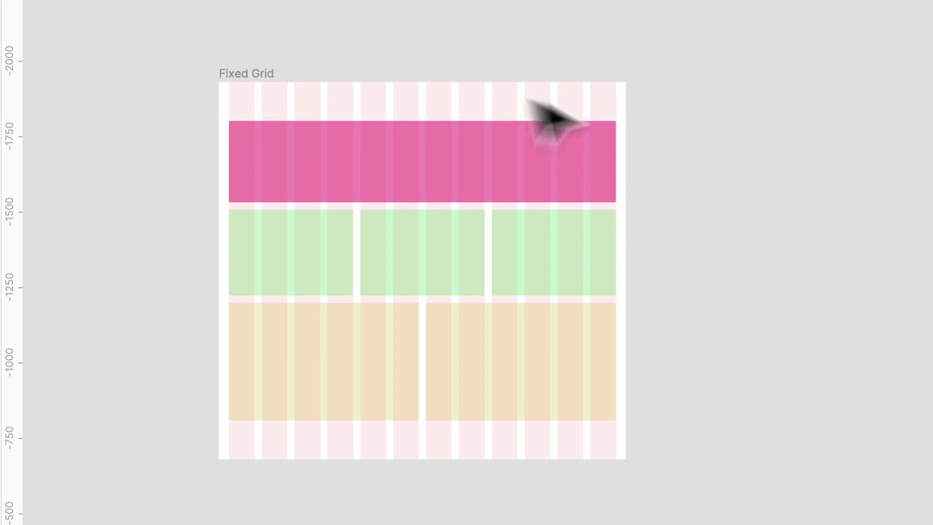
Widen the Fixed Grid frame to about 2190, then 2625, then undo back to its original width
click(277, 77)
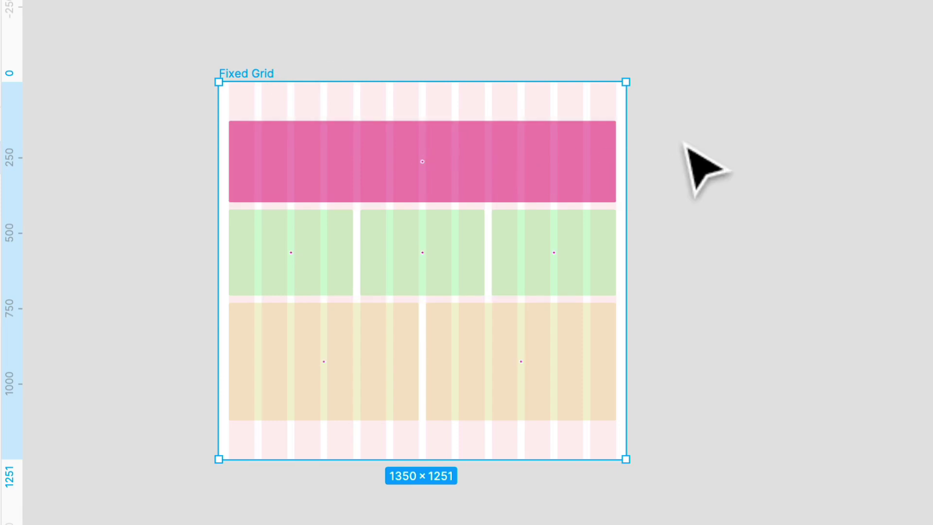
drag(629, 163, 895, 171)
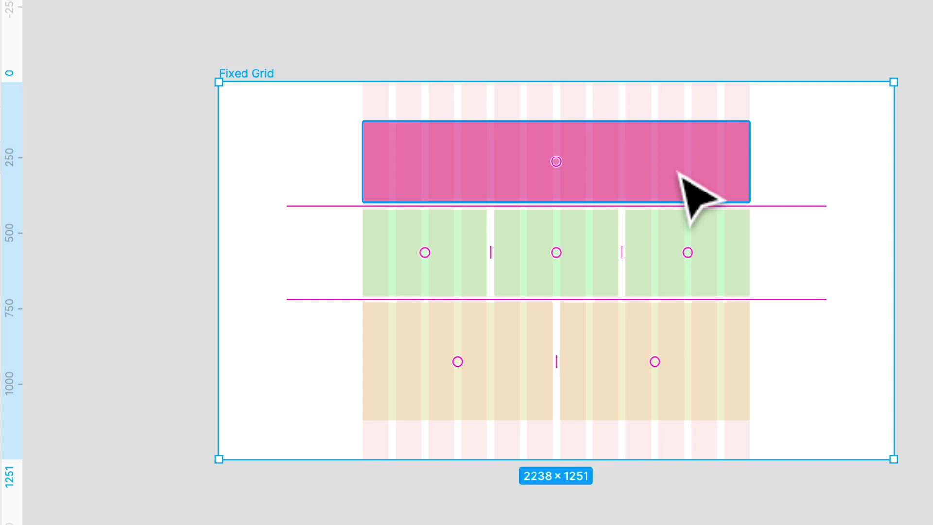
scroll(739, 194, right, 4)
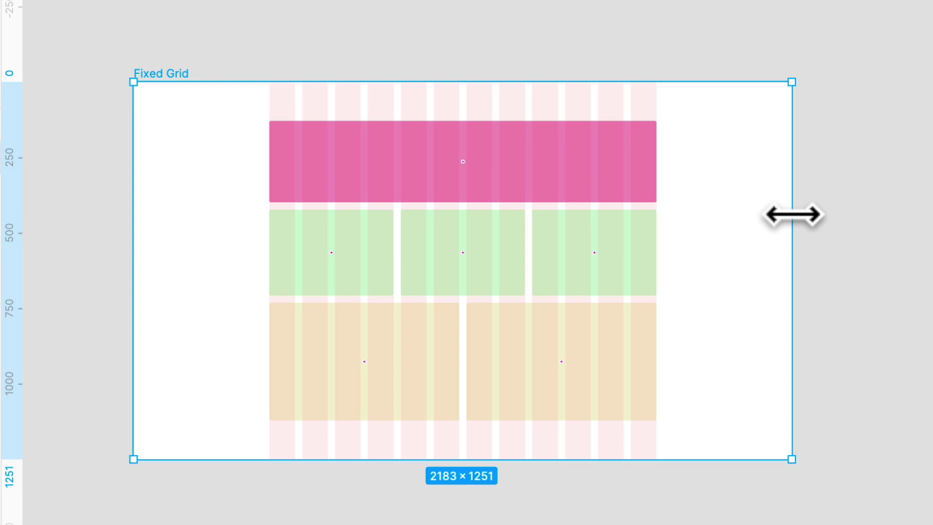
scroll(777, 234, right, 2)
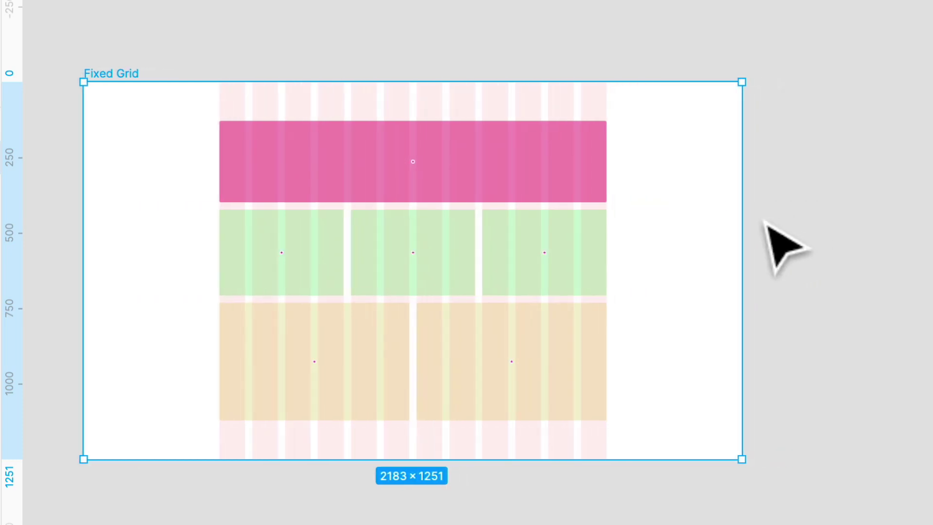
drag(743, 225, 891, 225)
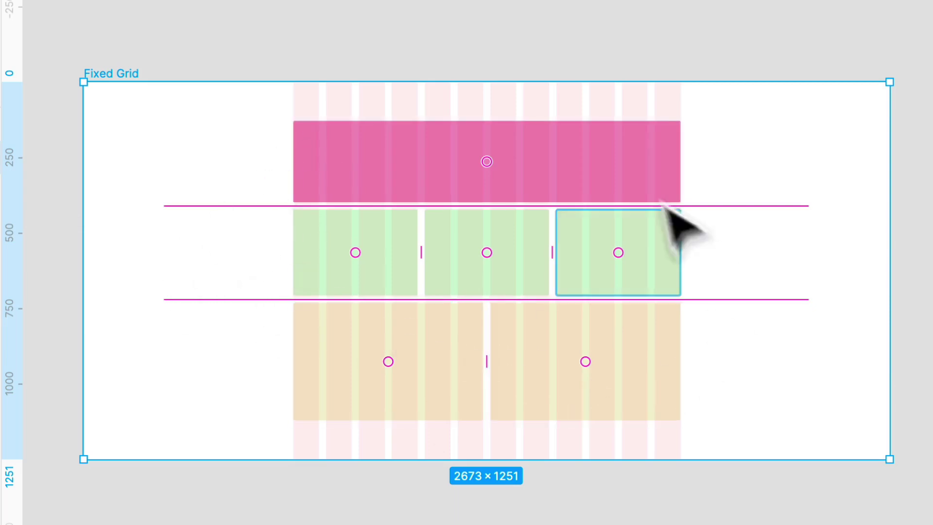
drag(890, 255, 542, 252)
key(ctrl+z)
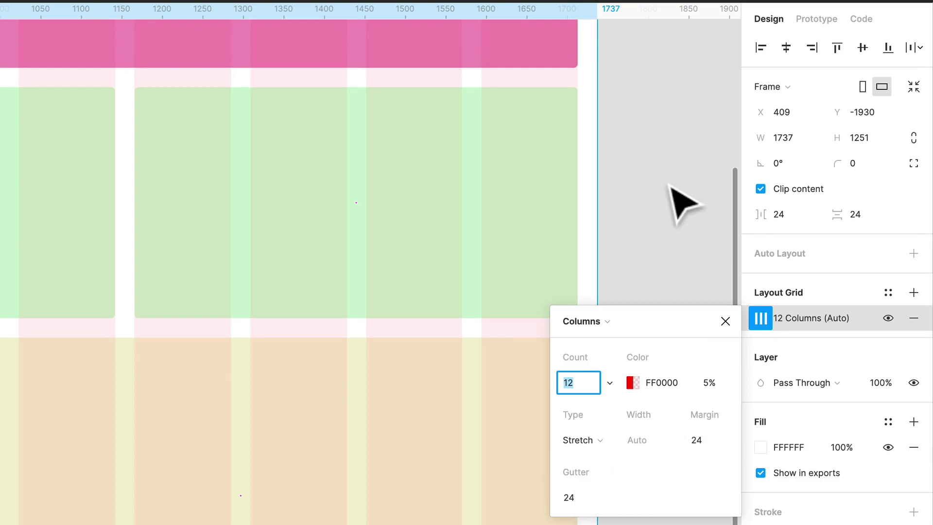
Close the column grid settings and deselect the frame
click(638, 136)
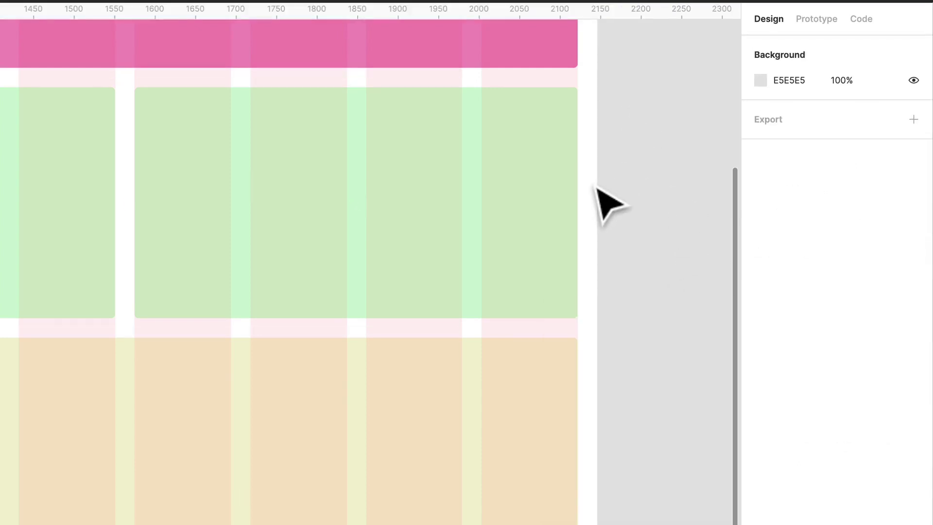
scroll(554, 175, down, 3)
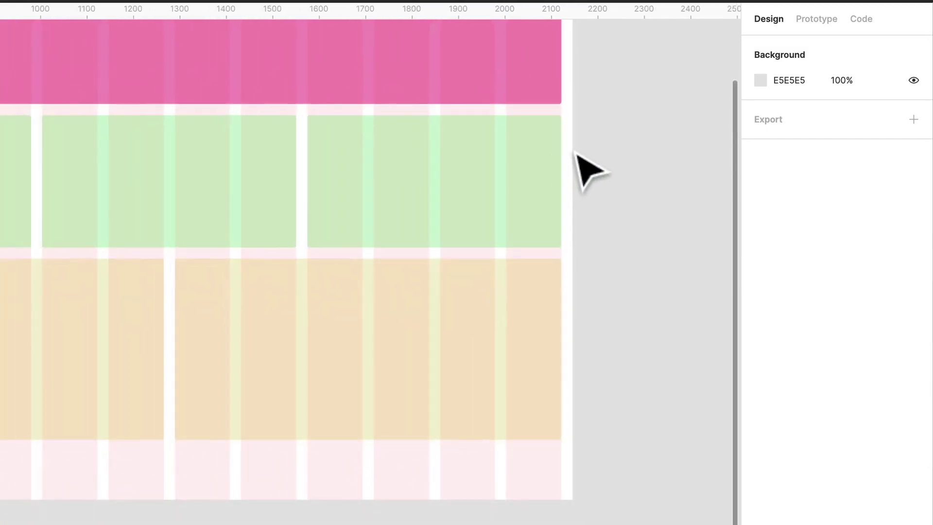
scroll(581, 168, down, 3)
scroll(590, 170, up, 3)
Resize the Fluid Grid frame in and out so its blocks stretch with the columns
click(77, 83)
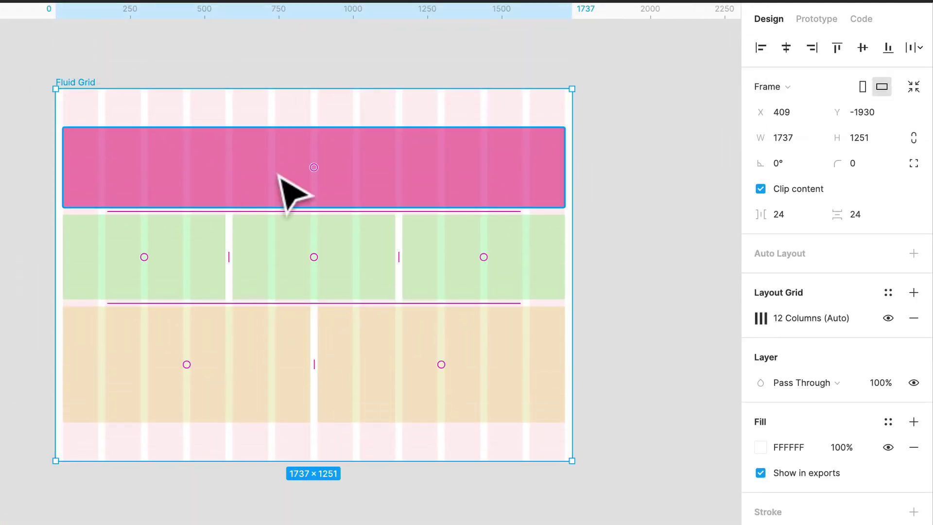
scroll(447, 219, up, 1)
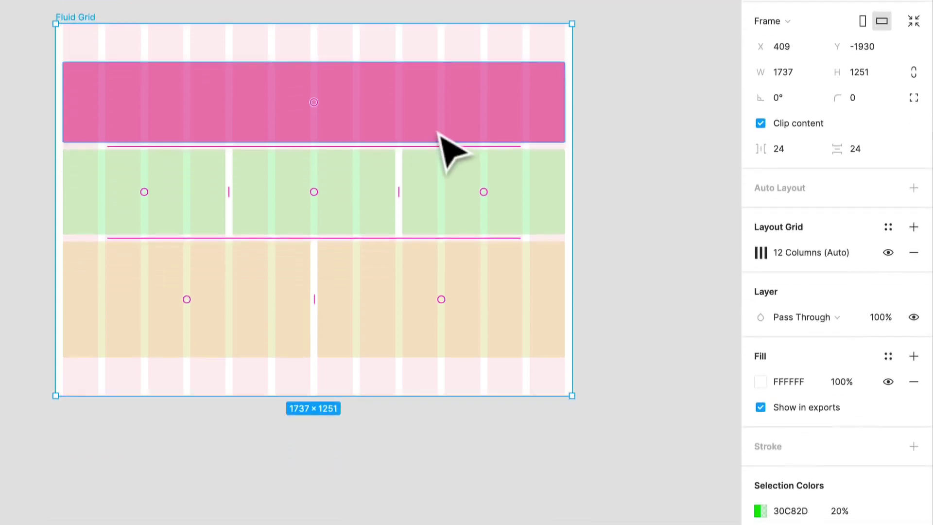
drag(577, 136, 431, 167)
scroll(431, 167, left, 3)
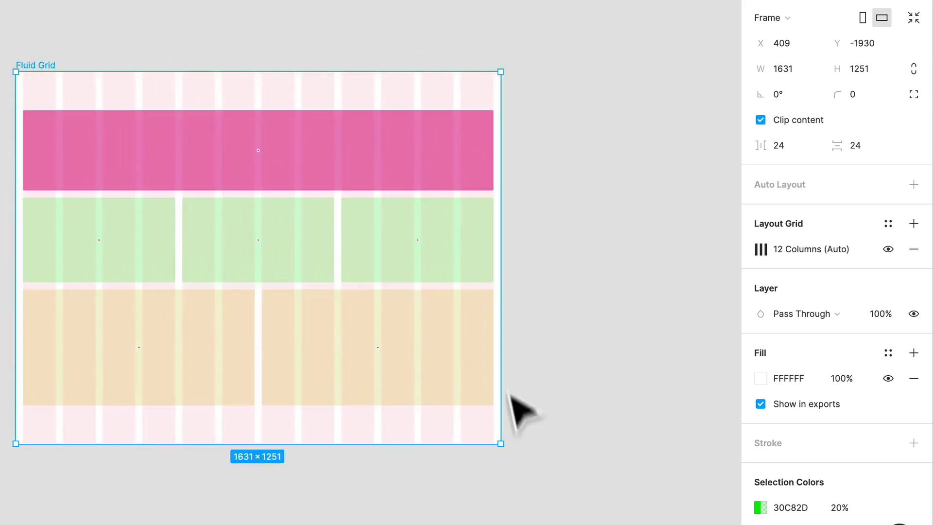
drag(504, 109, 532, 115)
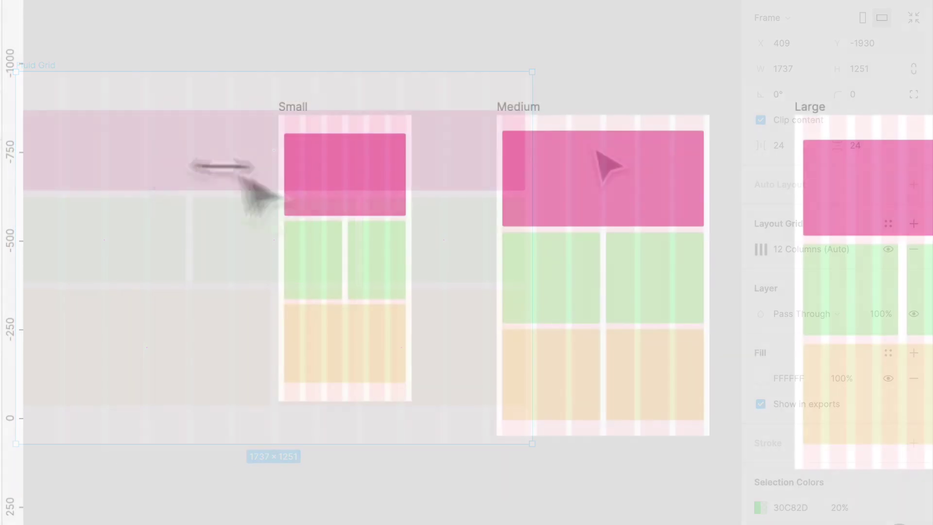
scroll(272, 184, right, 5)
Zoom out to show all four breakpoint frames and select Extra Large
scroll(270, 173, down, 3)
scroll(271, 177, down, 5)
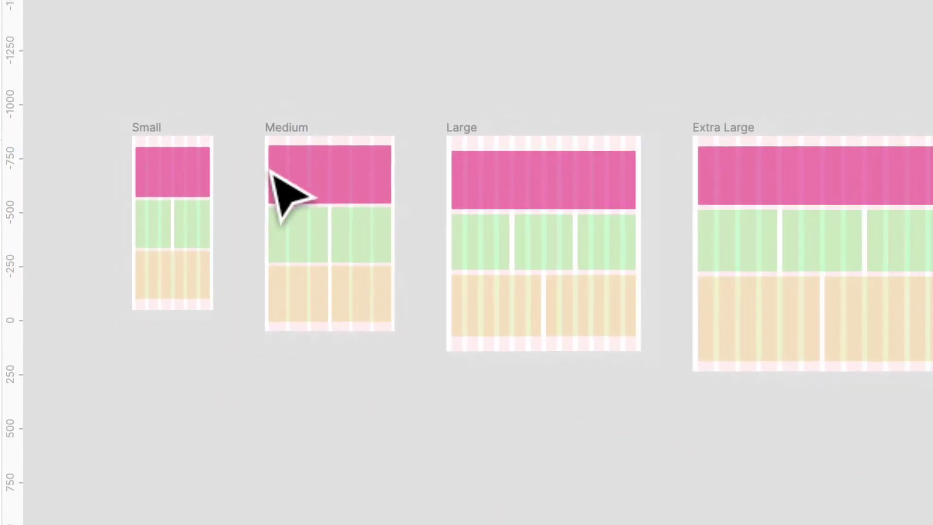
scroll(295, 88, right, 3)
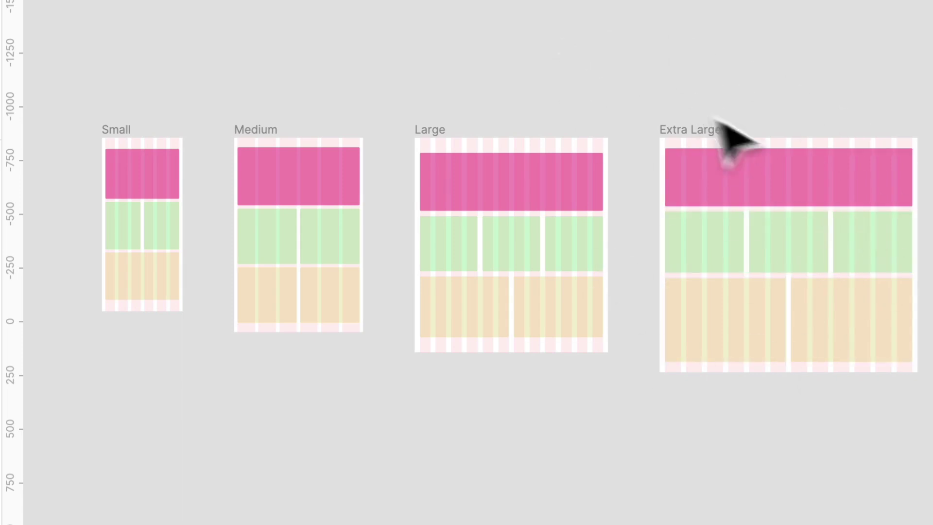
click(700, 131)
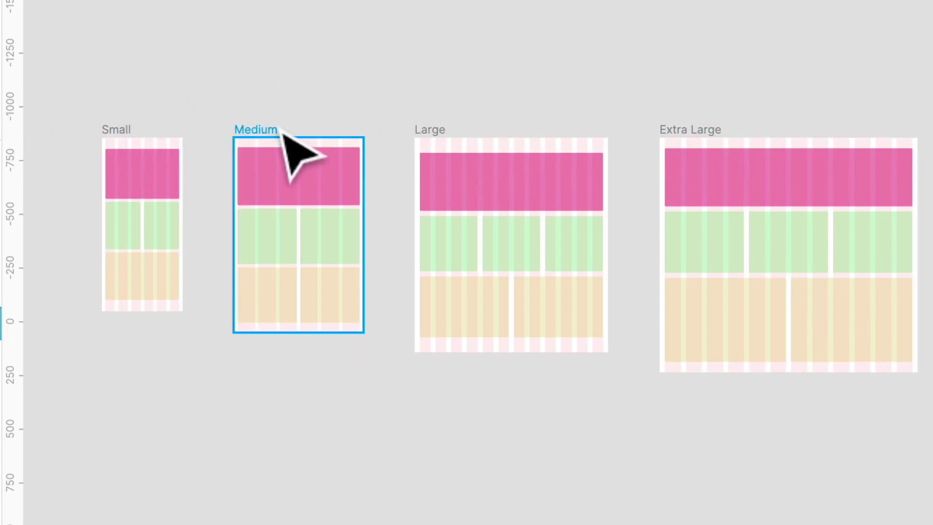
Check the Medium, Small, Large (900×998) and Extra Large (1200×1091) frame sizes
click(294, 152)
click(138, 130)
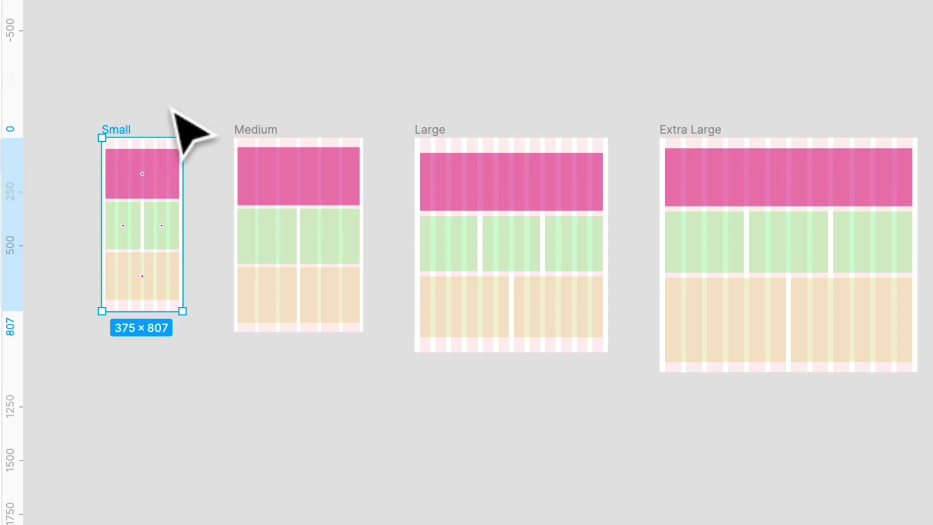
scroll(262, 125, right, 2)
click(403, 157)
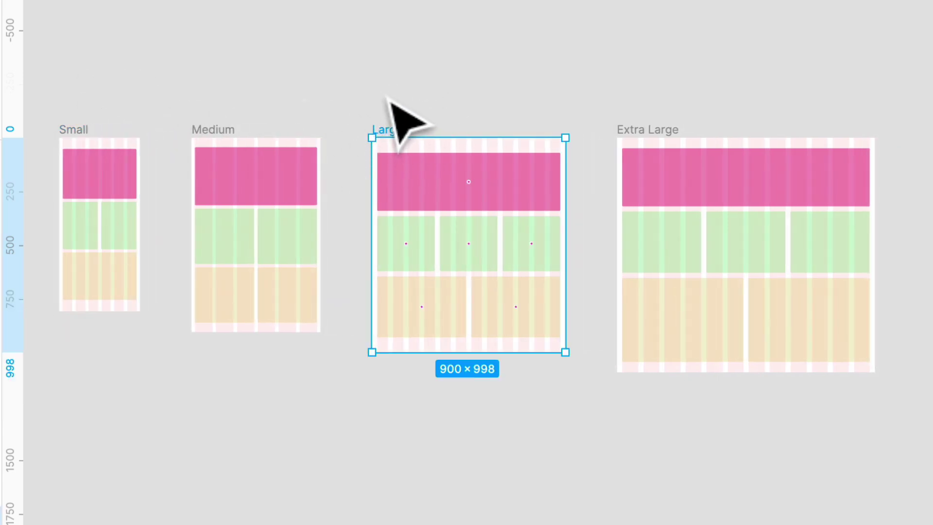
click(679, 137)
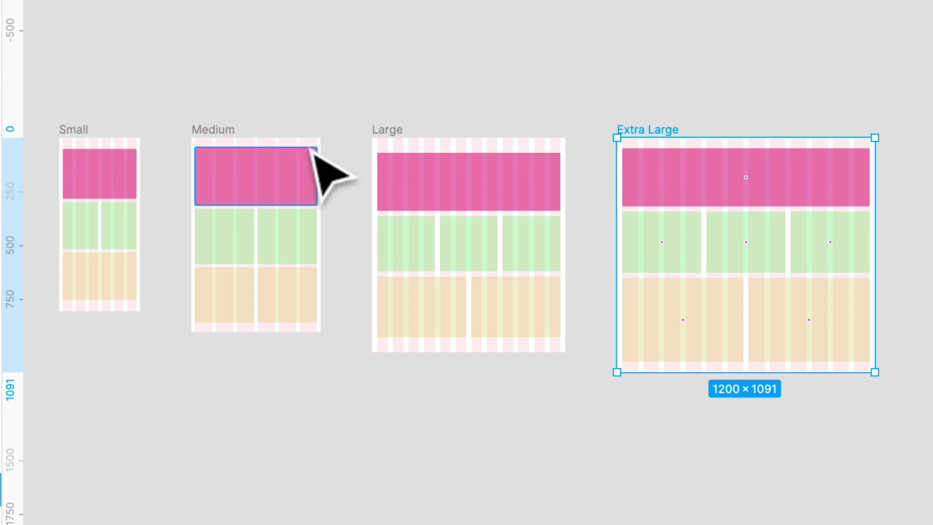
scroll(317, 162, down, 3)
scroll(317, 163, left, 3)
scroll(209, 27, up, 5)
click(159, 83)
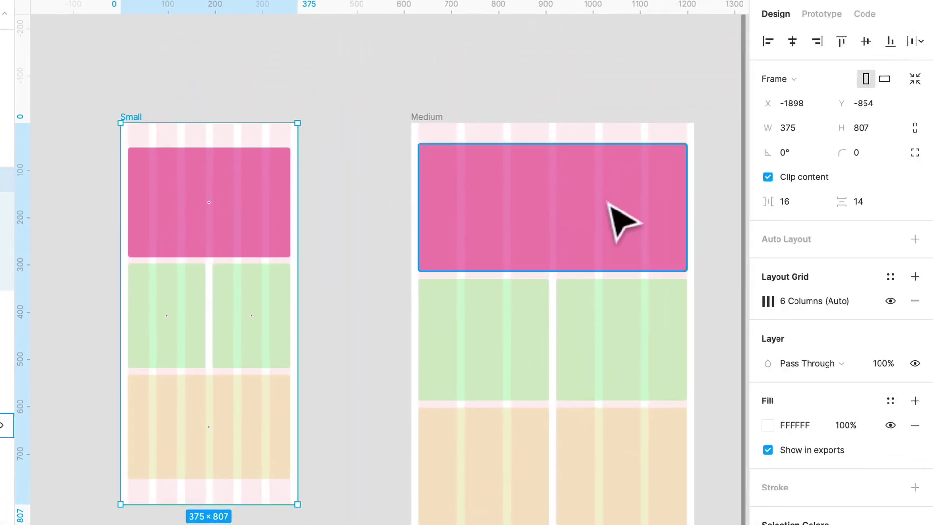
drag(299, 203, 397, 199)
key(ctrl+z)
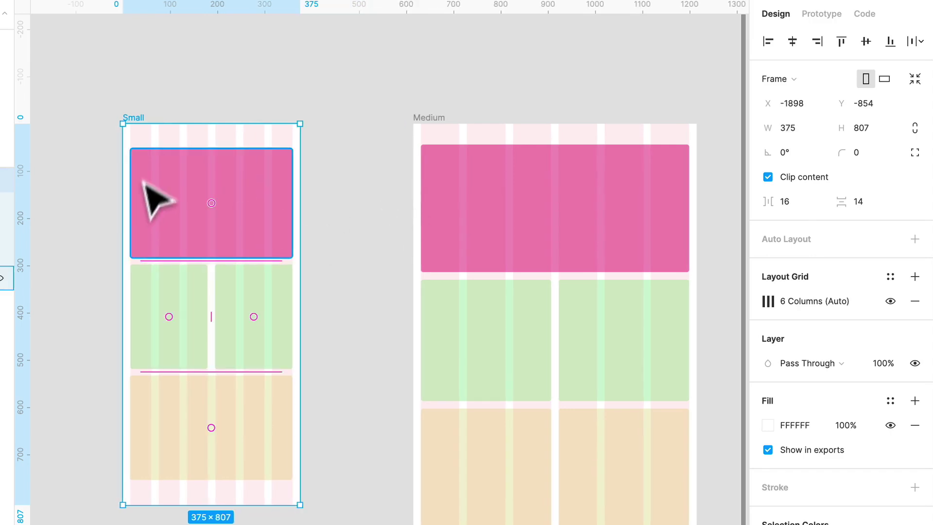
click(245, 113)
scroll(198, 101, right, 2)
scroll(198, 100, left, 2)
scroll(262, 125, up, 2)
scroll(363, 118, up, 1)
scroll(363, 118, right, 4)
scroll(361, 117, down, 2)
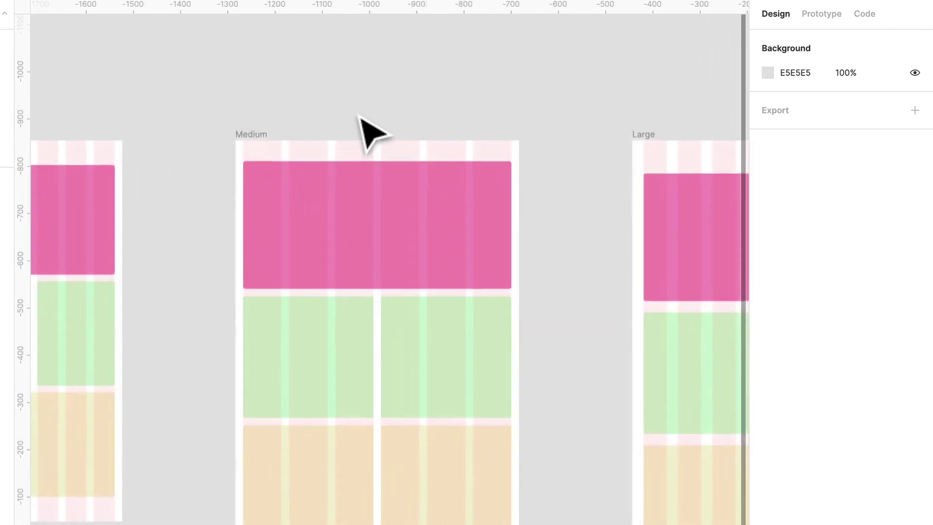
scroll(351, 125, down, 2)
scroll(321, 232, right, 1)
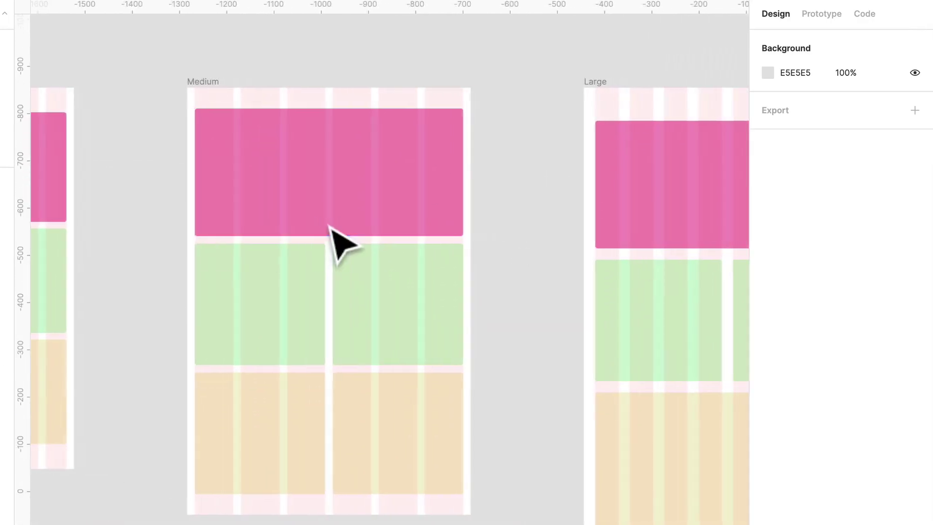
Narrow the Medium frame to 584 wide and move it further left
click(210, 81)
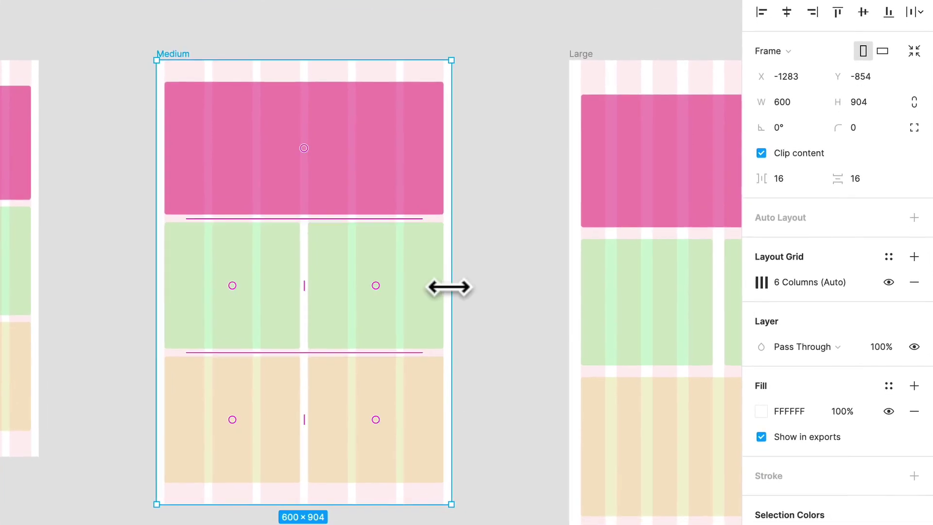
drag(451, 287, 563, 276)
drag(180, 51, 132, 53)
scroll(281, 184, right, 2)
scroll(281, 184, right, 5)
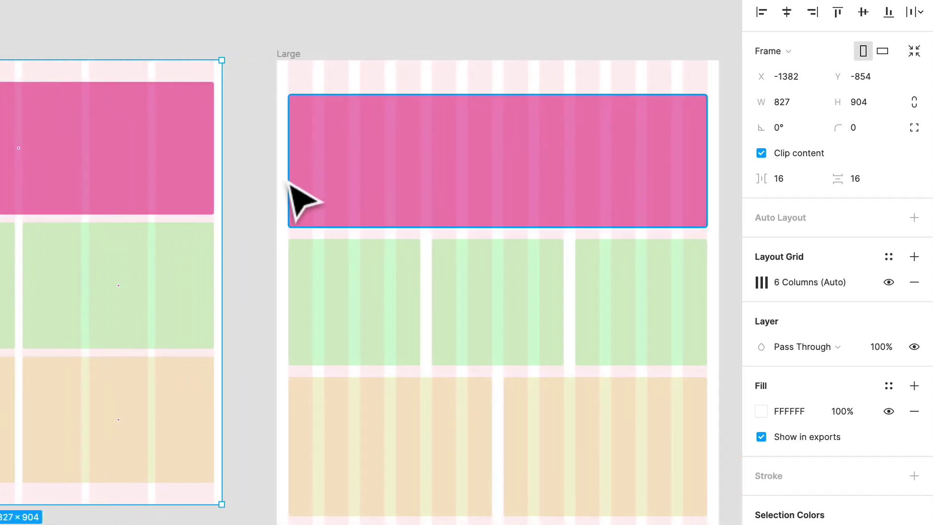
scroll(292, 190, down, 2)
Widen the Large frame to about 1079 and move the Extra Large frame right
click(300, 88)
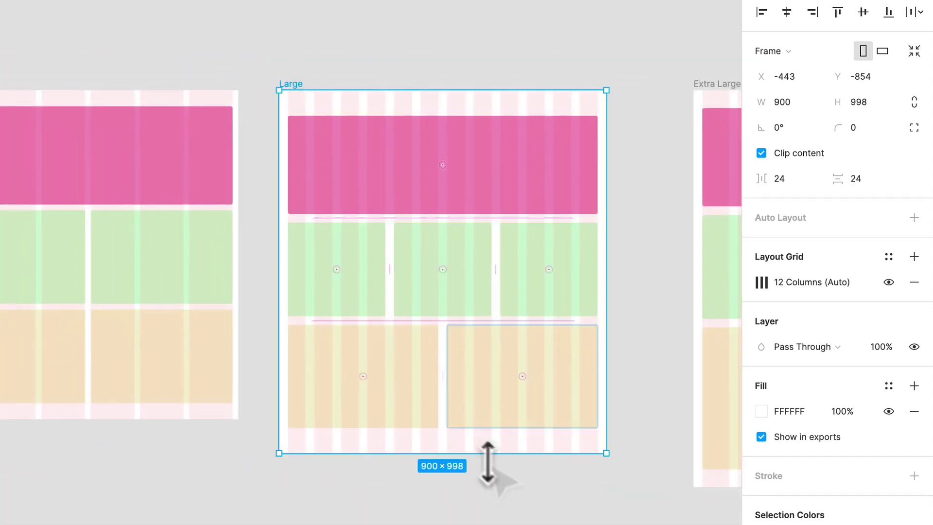
scroll(485, 478, right, 8)
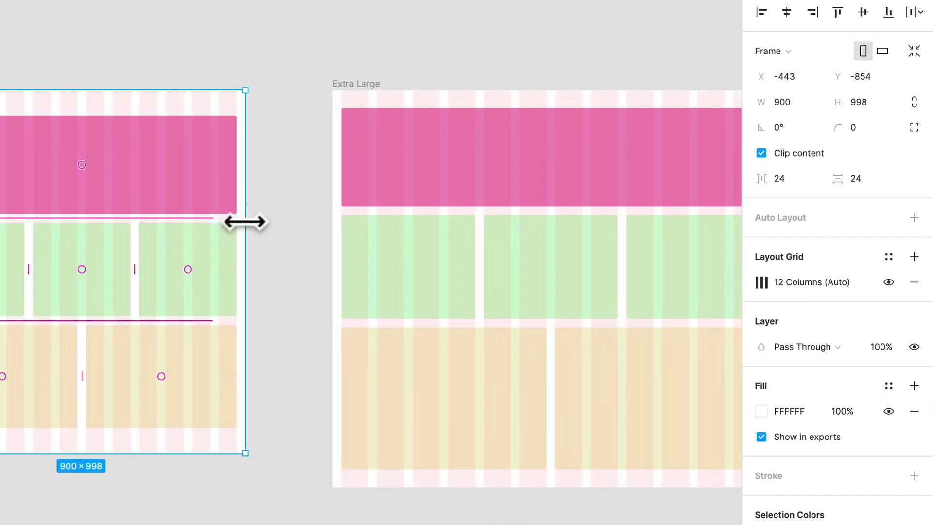
drag(246, 219, 328, 219)
drag(365, 90, 610, 108)
scroll(214, 154, left, 3)
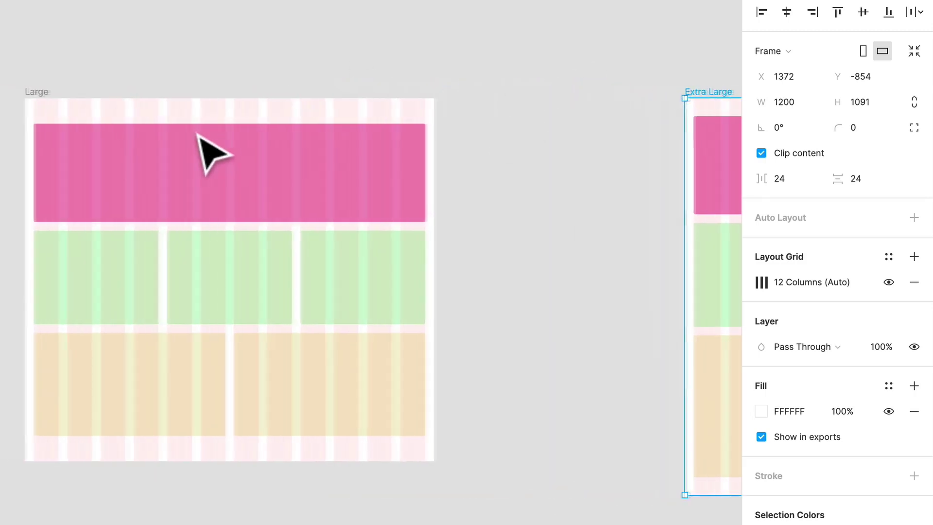
Widen the Large frame to 1193, then deselect it
click(40, 91)
drag(439, 255, 465, 252)
click(589, 280)
scroll(578, 278, left, 10)
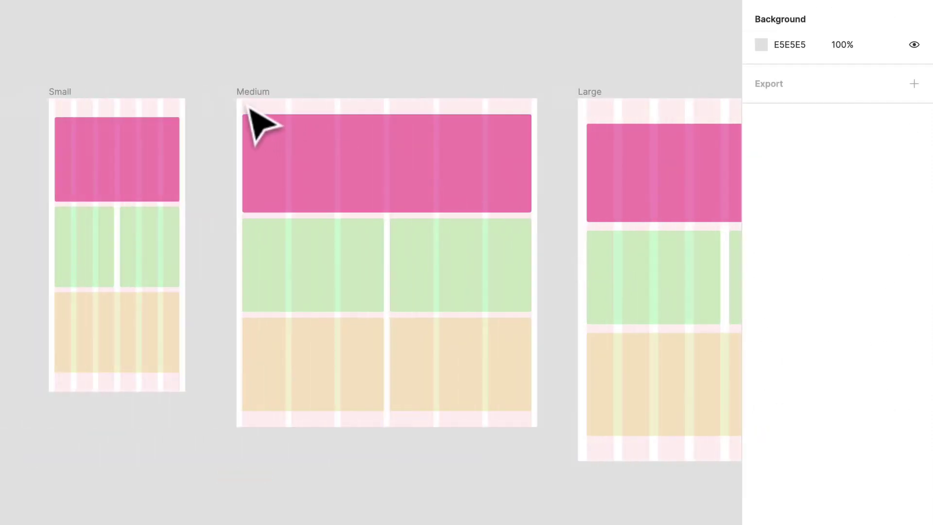
Move the Extra Large frame left to sit beside the Large frame
click(250, 104)
scroll(340, 146, right, 15)
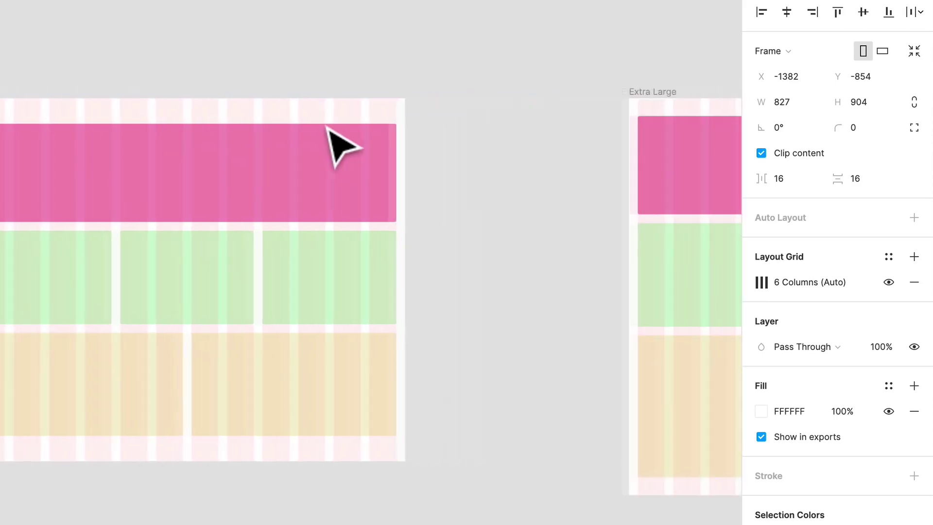
click(457, 96)
drag(457, 95, 248, 97)
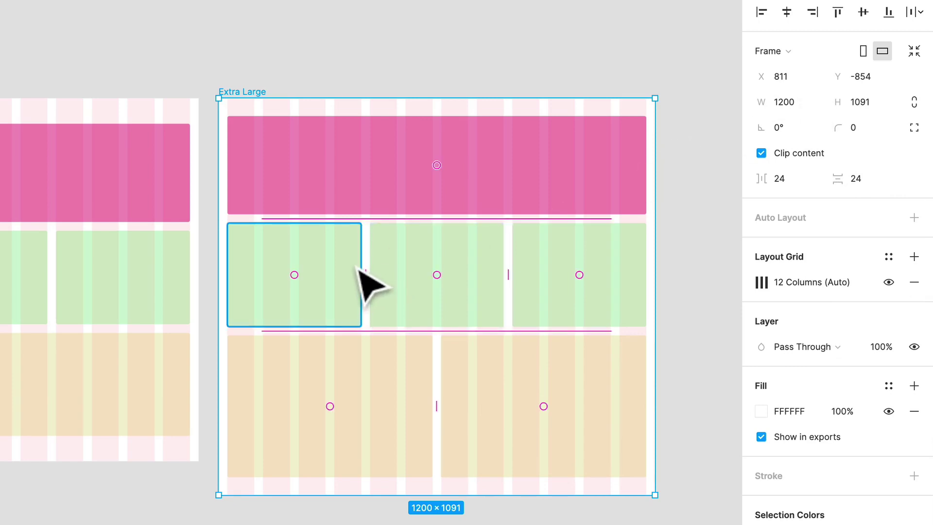
scroll(309, 292, left, 5)
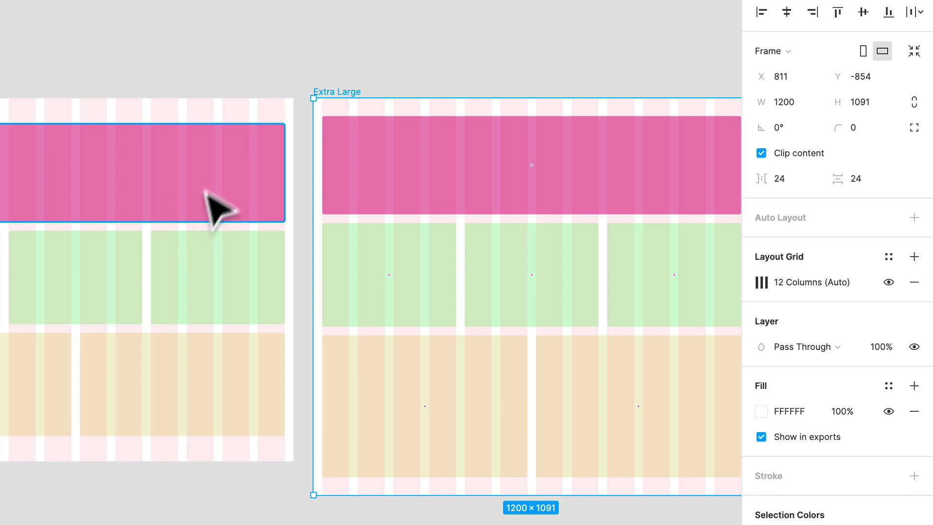
scroll(339, 365, down, 5)
scroll(338, 367, left, 5)
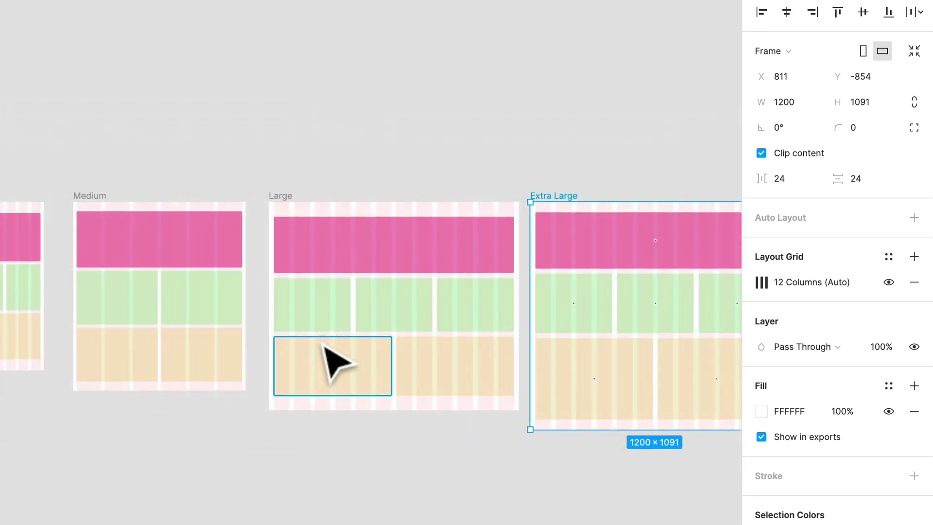
Nudge the Large and Extra Large frames slightly left together
shift+click(271, 200)
drag(271, 200, 259, 200)
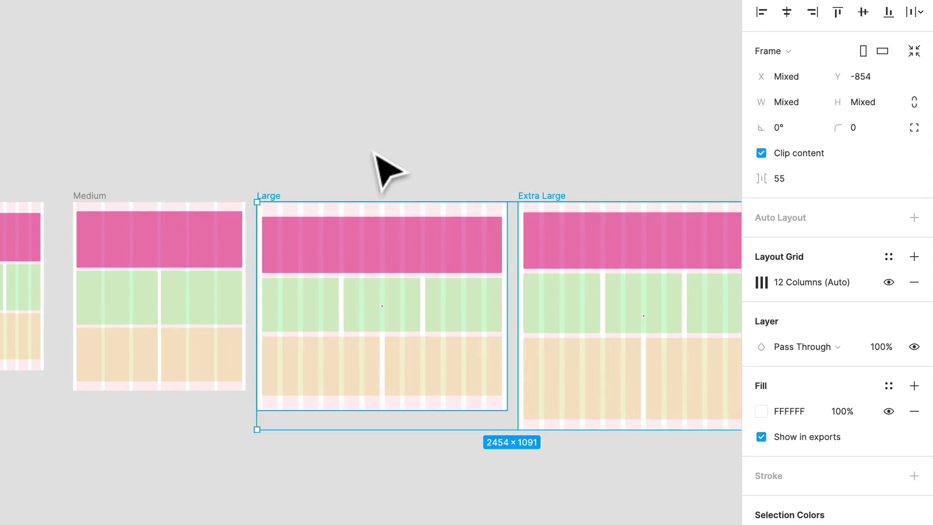
click(374, 153)
scroll(373, 158, left, 3)
scroll(292, 162, down, 3)
Marquee-select all four breakpoint frames and Tidy Up to distribute them evenly
drag(136, 146, 709, 409)
click(912, 12)
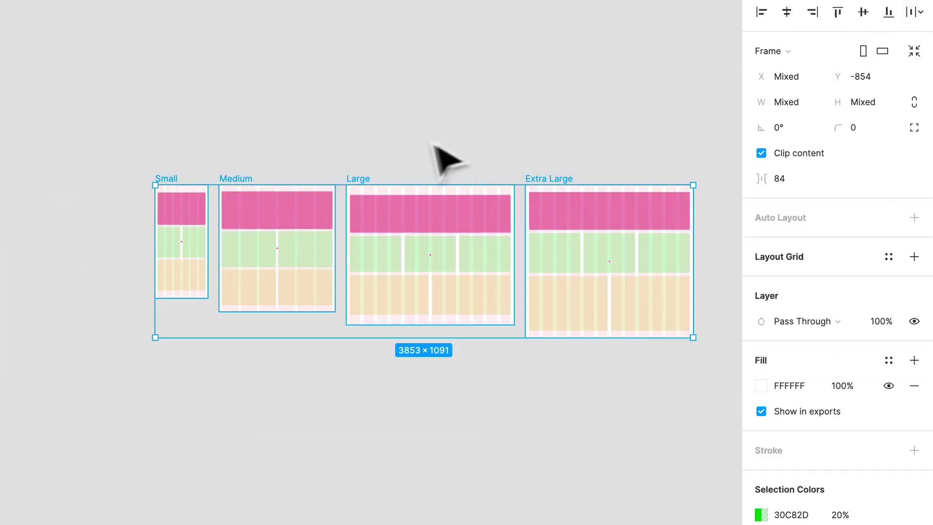
click(388, 109)
scroll(733, 150, up, 5)
scroll(700, 152, up, 3)
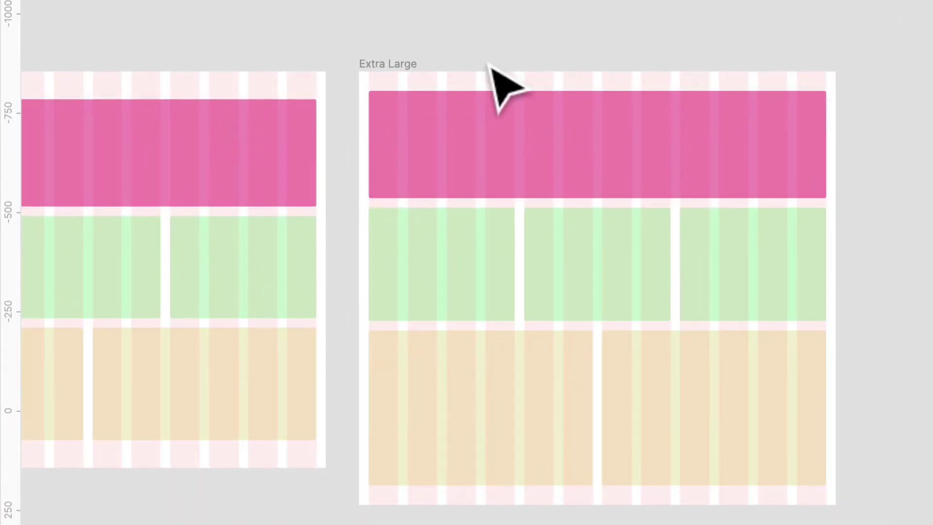
scroll(531, 167, left, 6)
scroll(532, 146, down, 3)
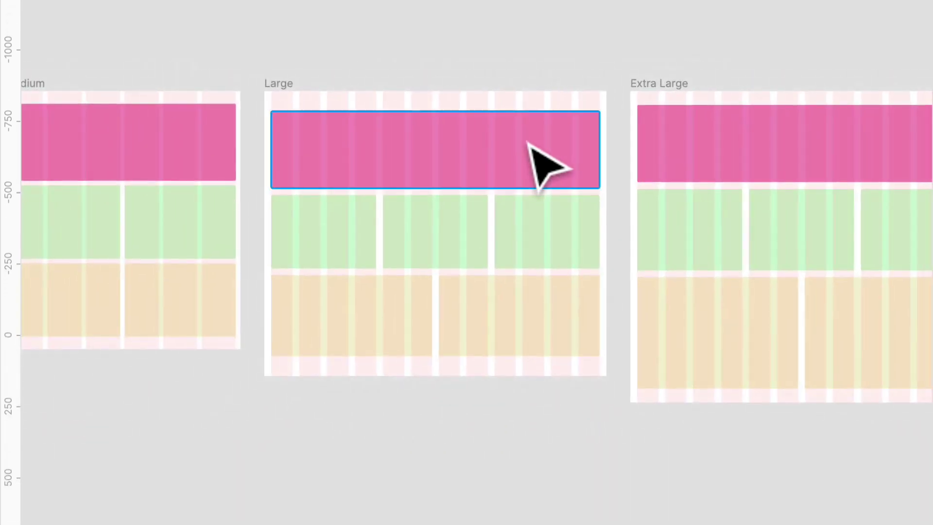
scroll(532, 146, right, 2)
click(238, 90)
click(238, 90)
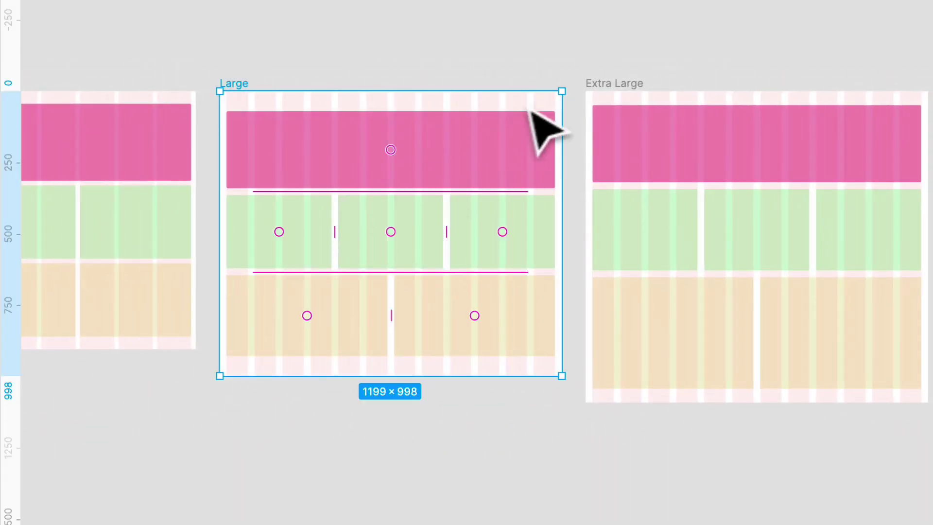
scroll(417, 98, left, 5)
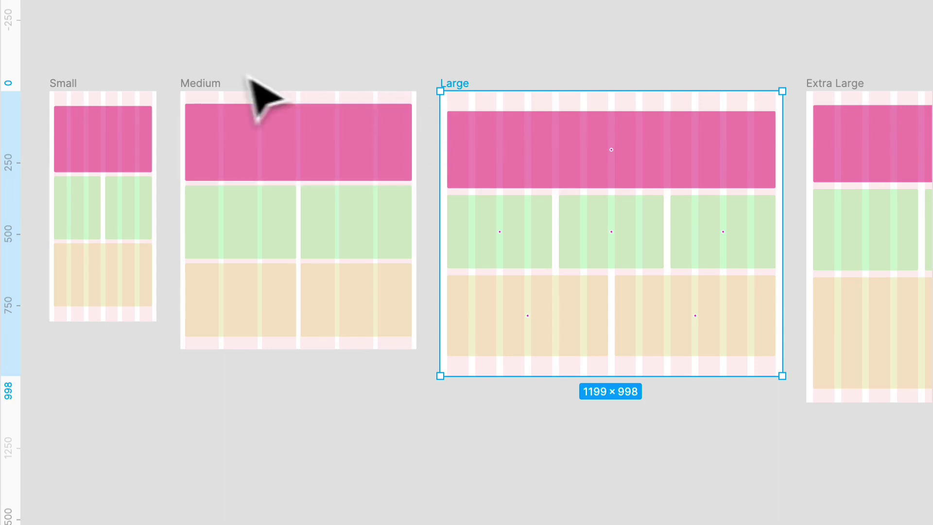
click(225, 84)
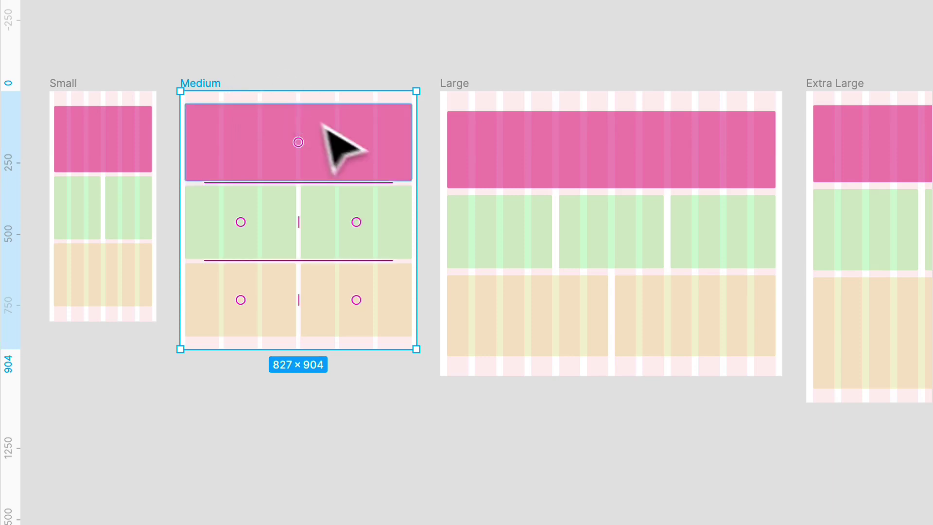
mouse_move(418, 137)
mouse_down()
mouse_move(382, 138)
mouse_move(416, 138)
mouse_up()
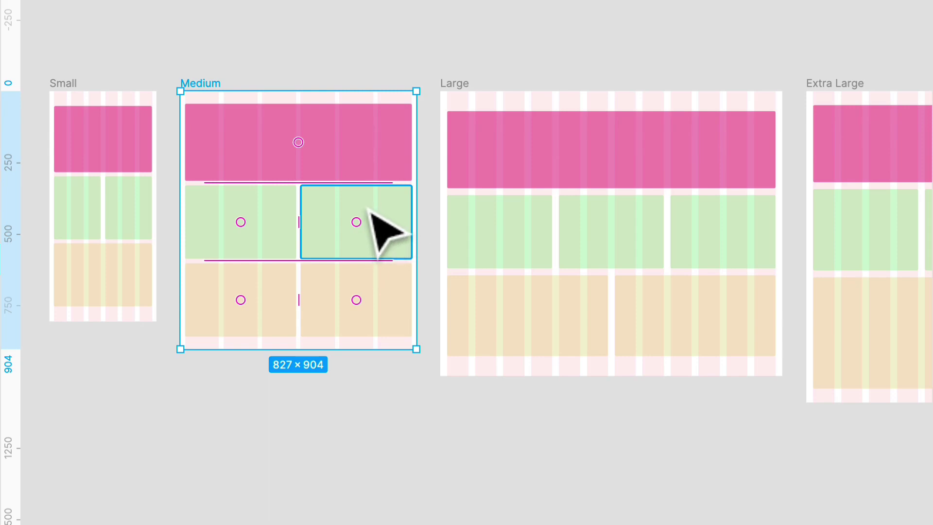
Alt-drag a copy of the 105-wide orange block into the third column of Small's bottom row
click(338, 53)
scroll(333, 52, left, 10)
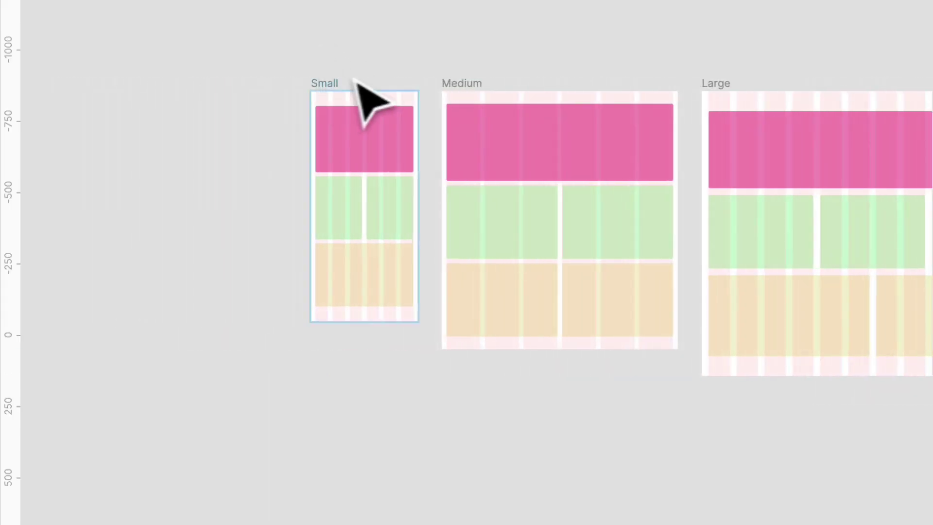
scroll(360, 79, up, 5)
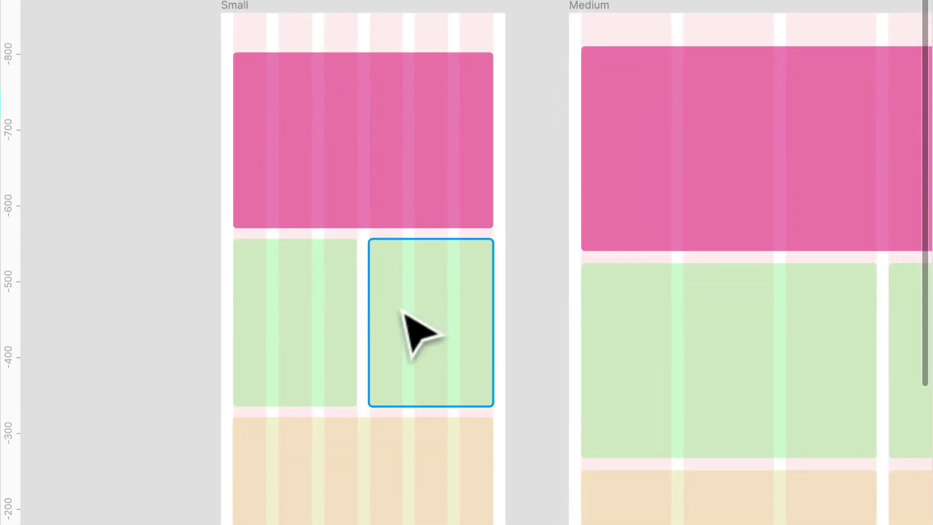
click(264, 297)
scroll(360, 290, down, 3)
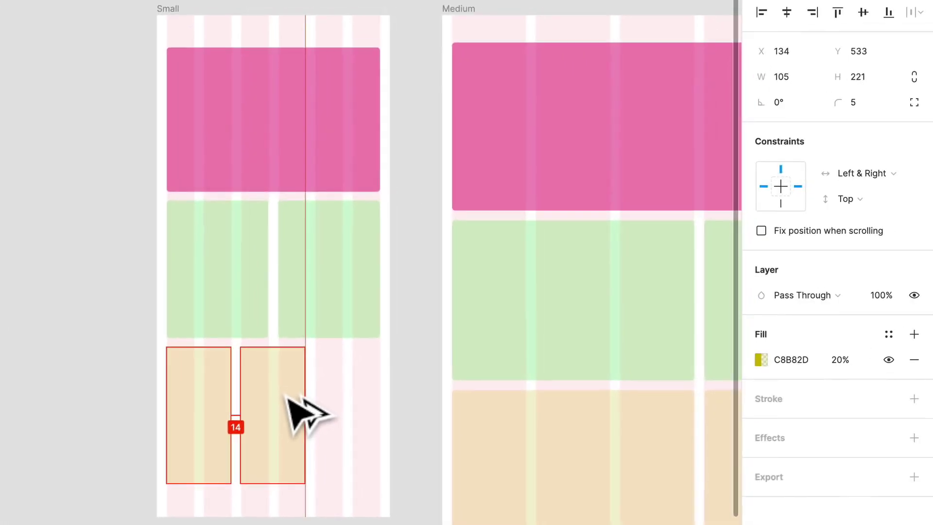
alt+drag(303, 390, 343, 386)
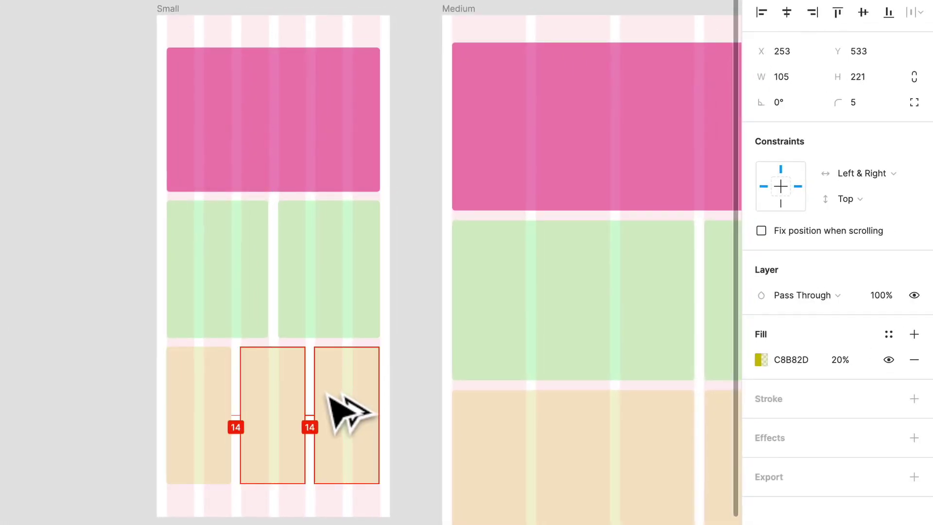
click(395, 355)
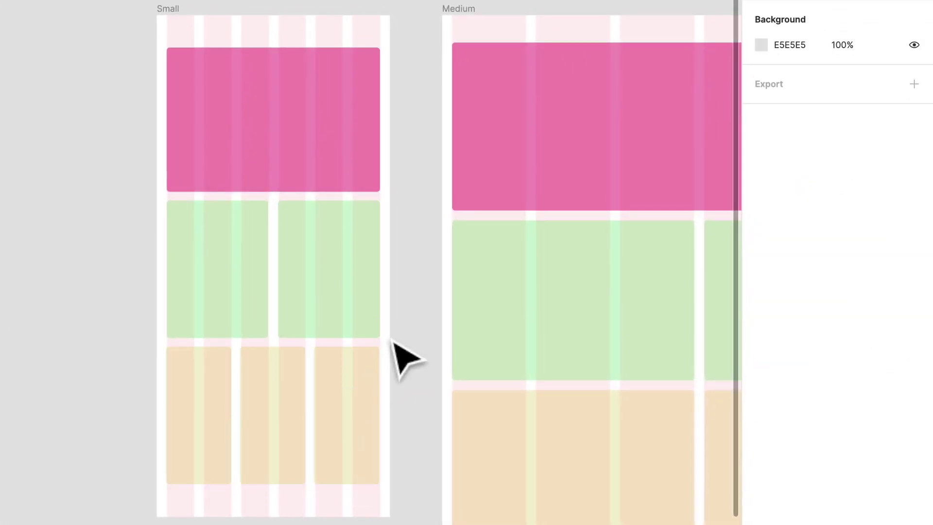
click(167, 9)
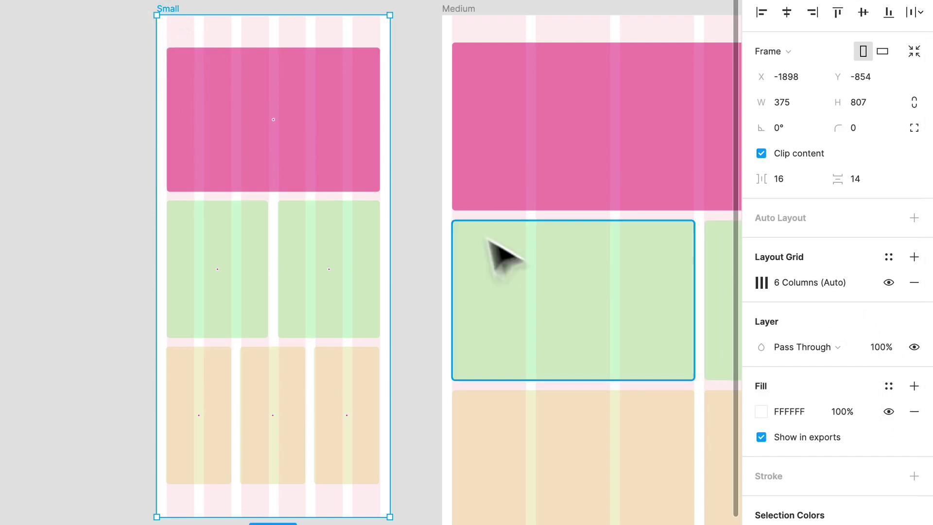
Alt-drag the Small frame to the left to create a copy
scroll(474, 236, left, 5)
scroll(179, 176, down, 2)
scroll(167, 155, down, 2)
scroll(252, 146, up, 4)
drag(256, 141, 45, 145)
Change the copy's column layout grid count from 6 to 8
scroll(199, 146, left, 5)
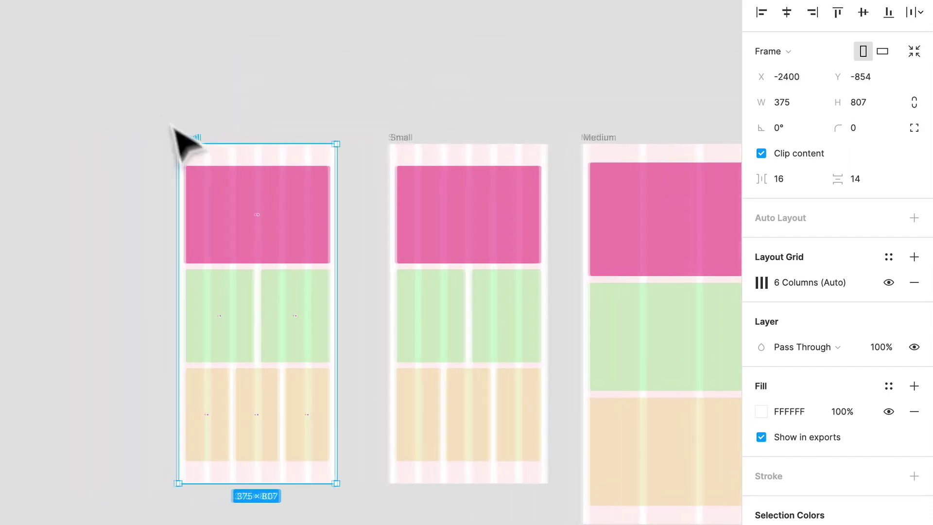
scroll(312, 229, up, 3)
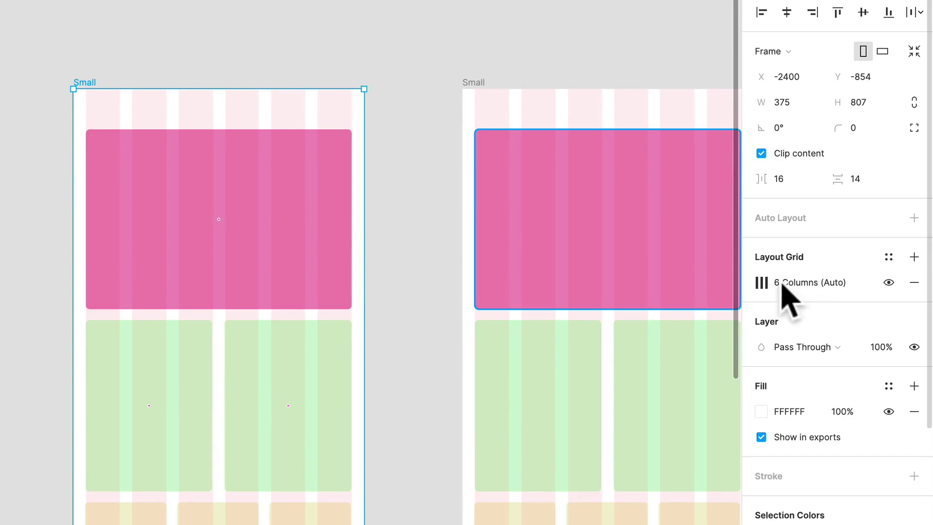
click(754, 284)
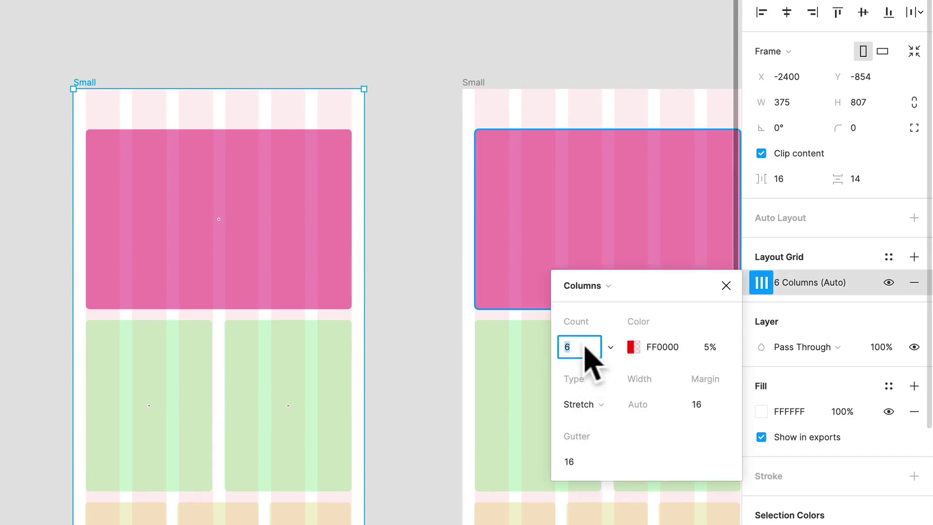
text(8)
key(Return)
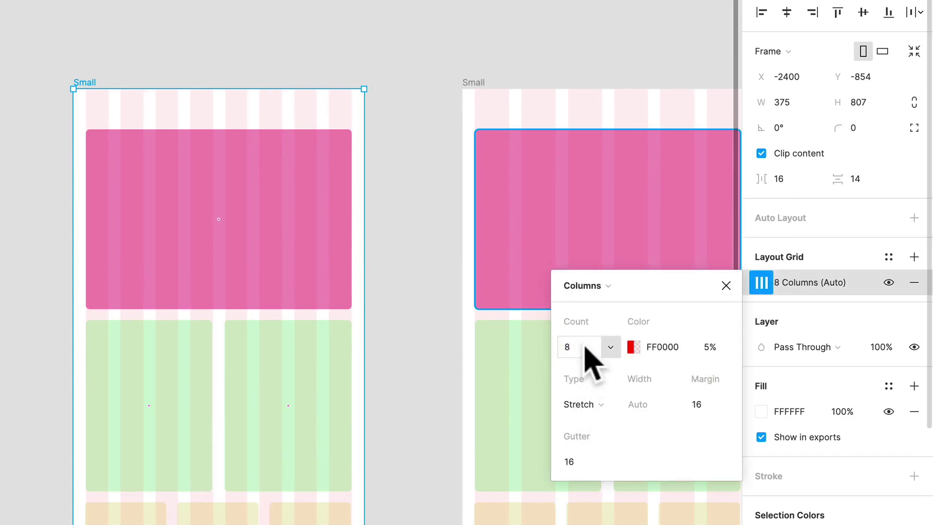
click(434, 117)
click(100, 79)
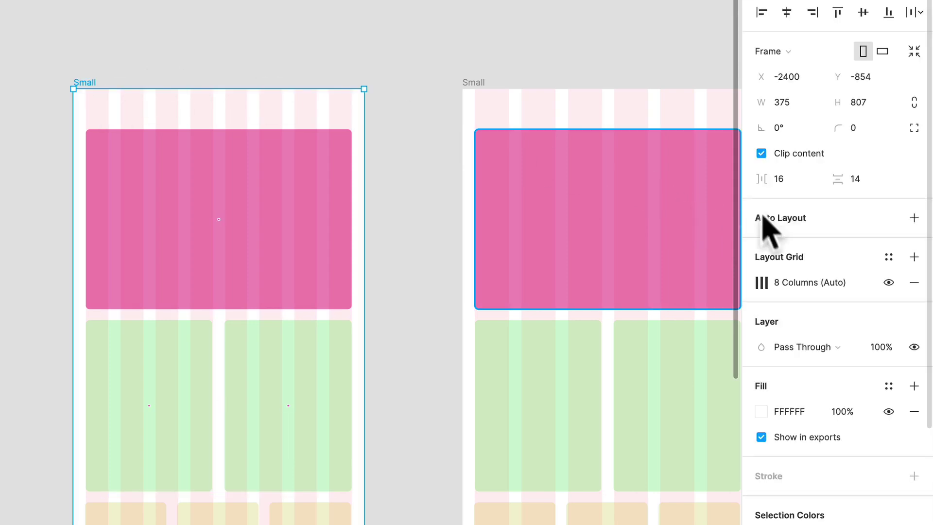
click(771, 282)
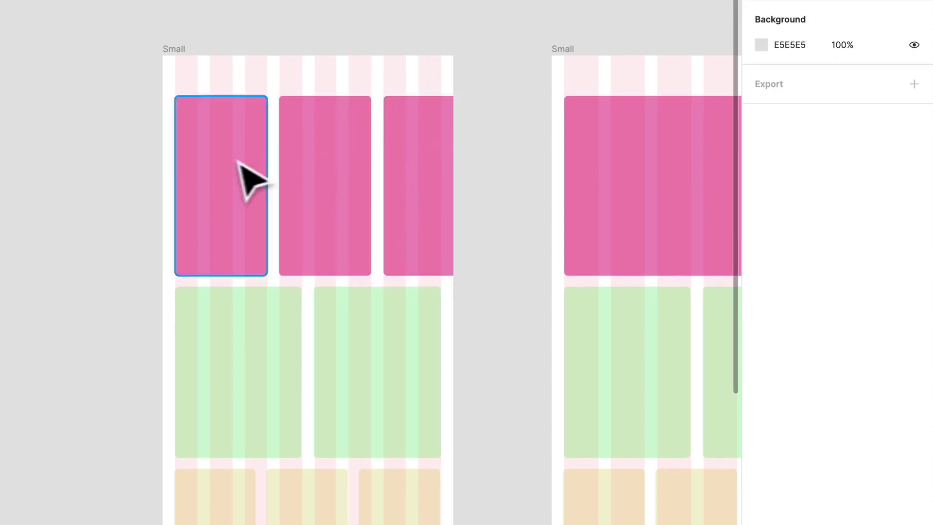
click(410, 179)
key(Delete)
click(355, 194)
key(Delete)
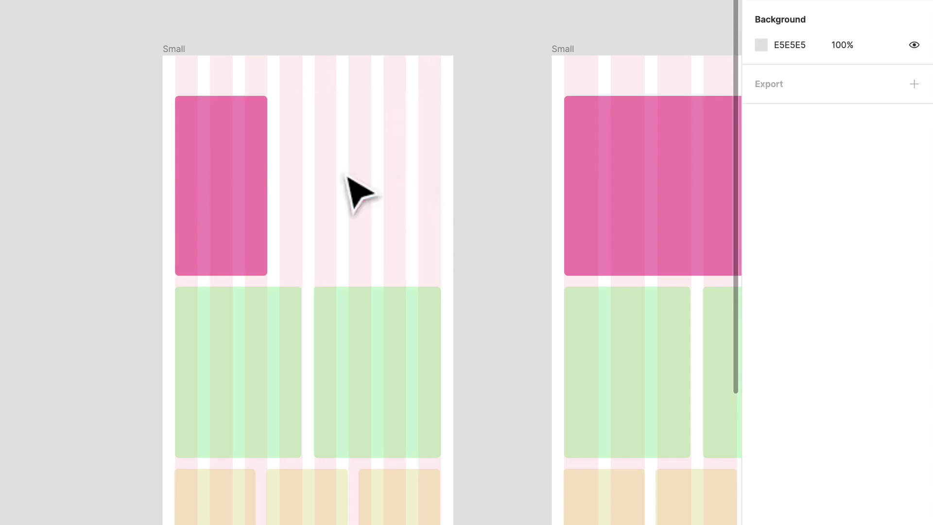
click(262, 187)
drag(271, 167, 376, 172)
drag(206, 164, 408, 174)
click(421, 93)
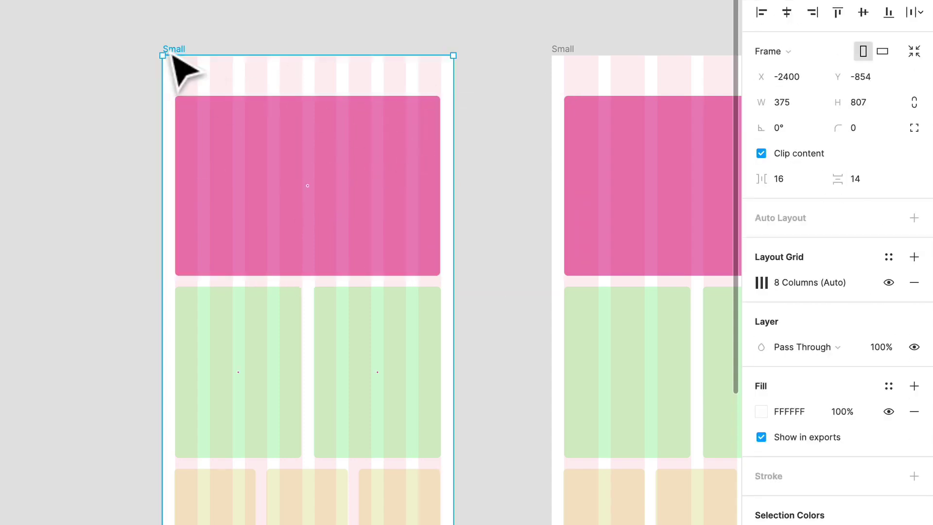
Delete the 8-column Small copy, leaving the 517×807 original, and deselect
key(Delete)
scroll(271, 98, down, 5)
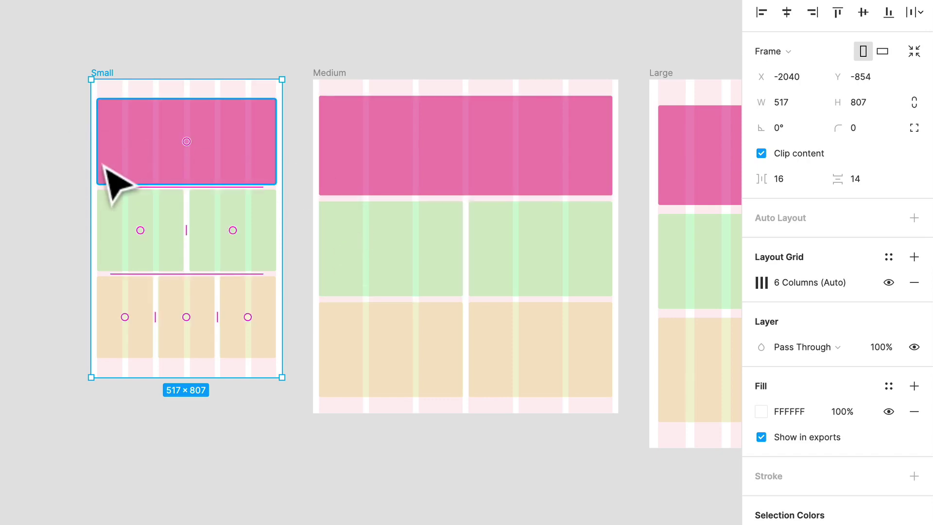
scroll(97, 160, down, 5)
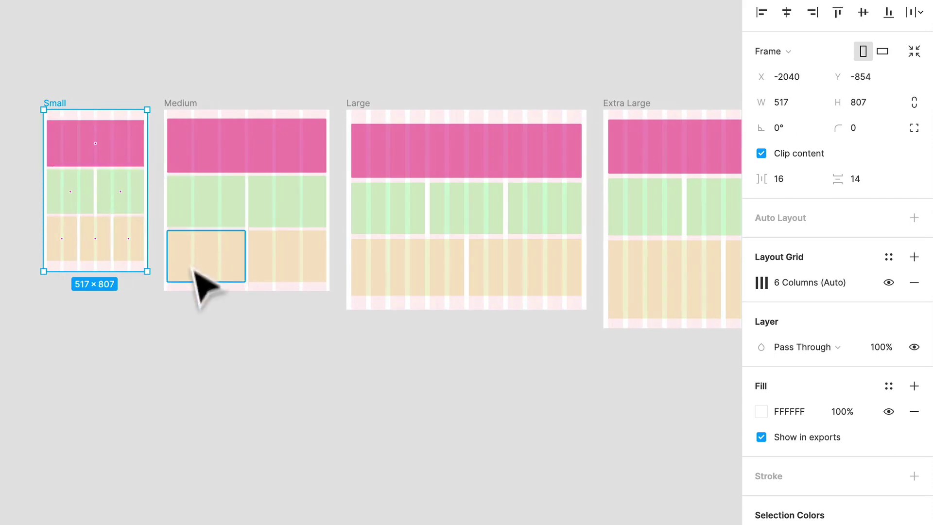
scroll(204, 314, down, 2)
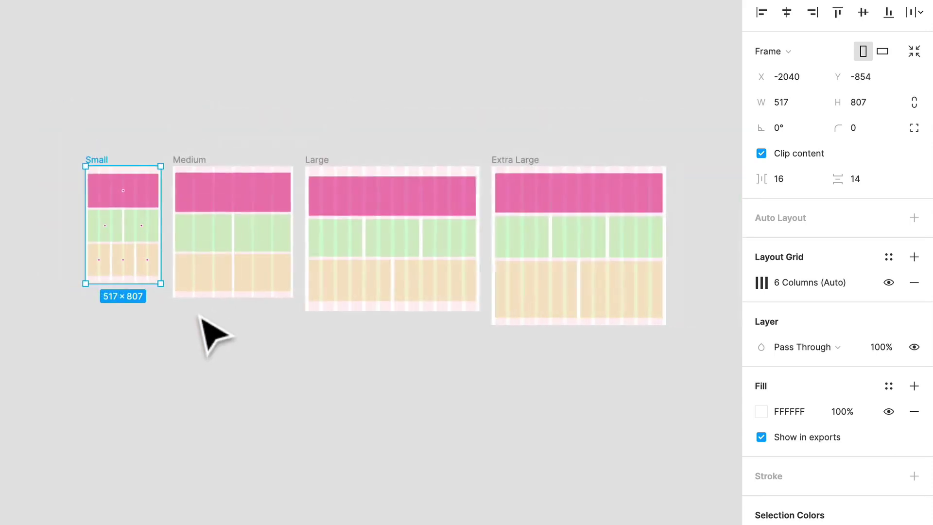
click(76, 90)
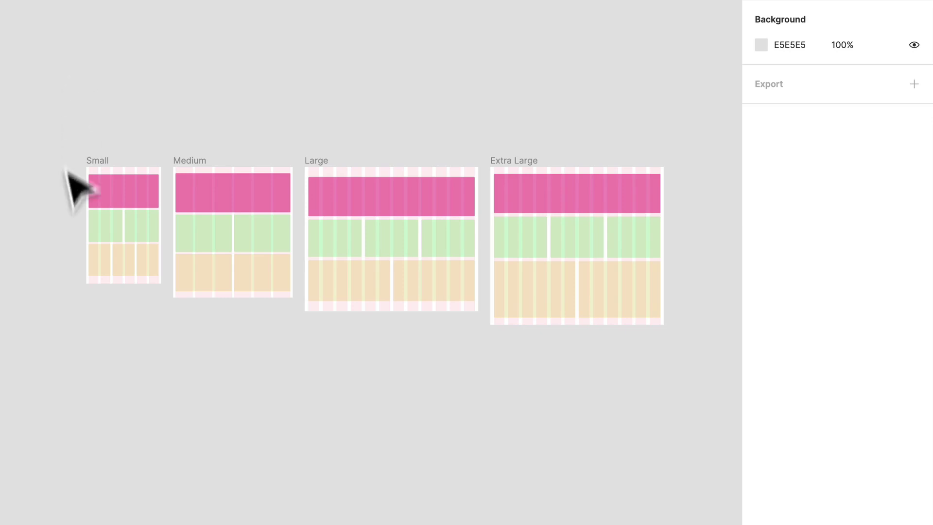